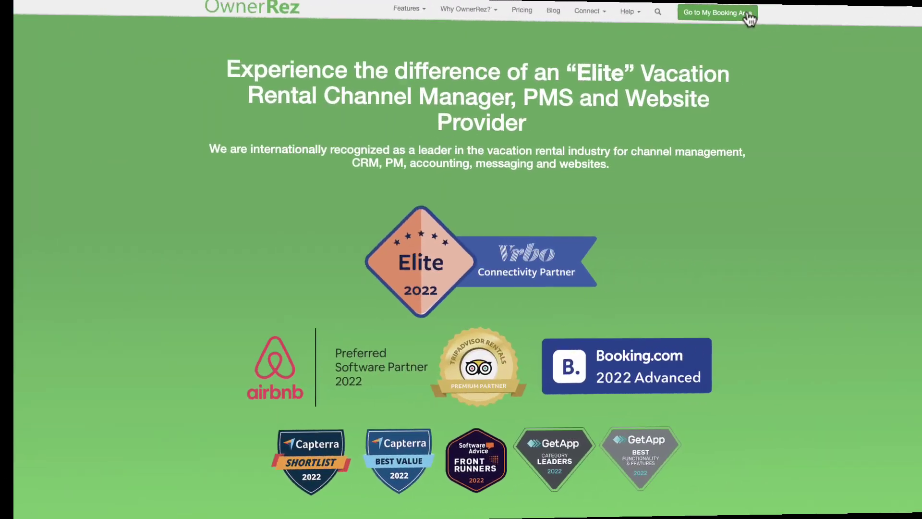
- Go from the OwnerRez homepage to the booking area with 'Go to My Booking Area'
click(726, 9)
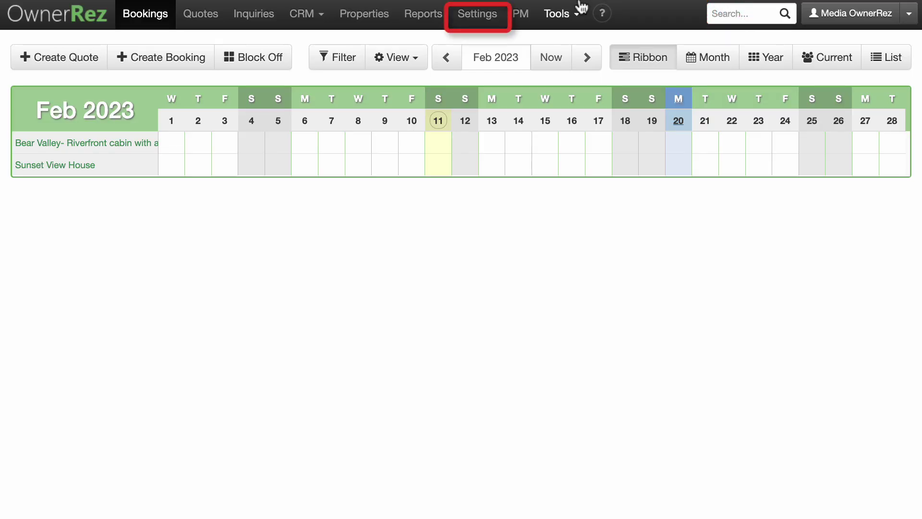
- Open Damage Protection from the Financial section of Settings
click(495, 15)
scroll(495, 17, down, 15)
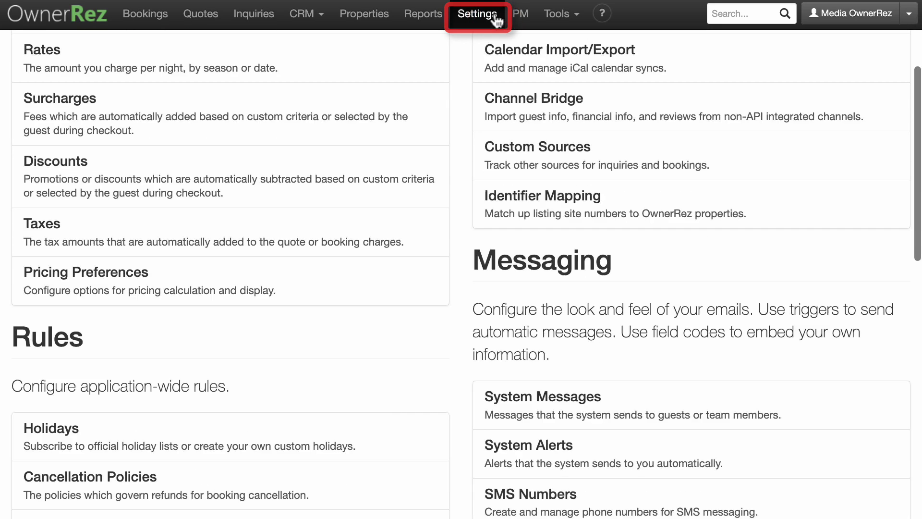
scroll(494, 17, down, 5)
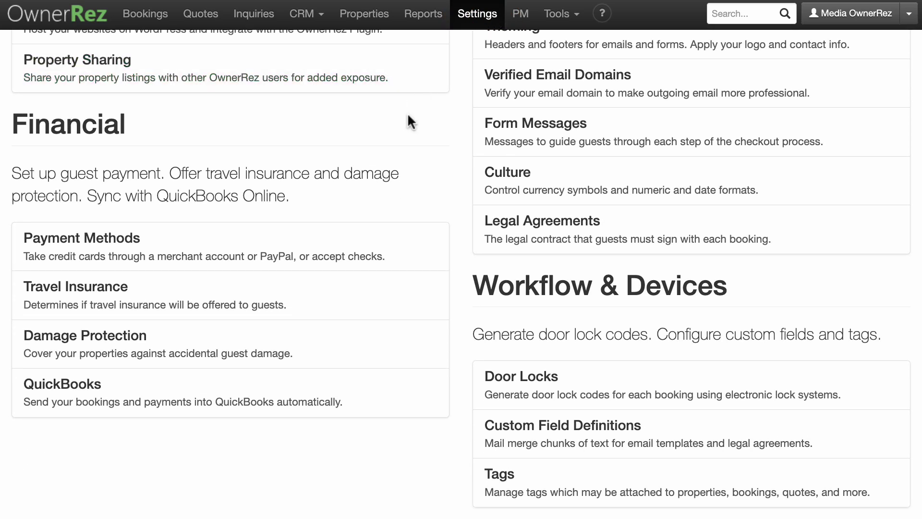
click(362, 352)
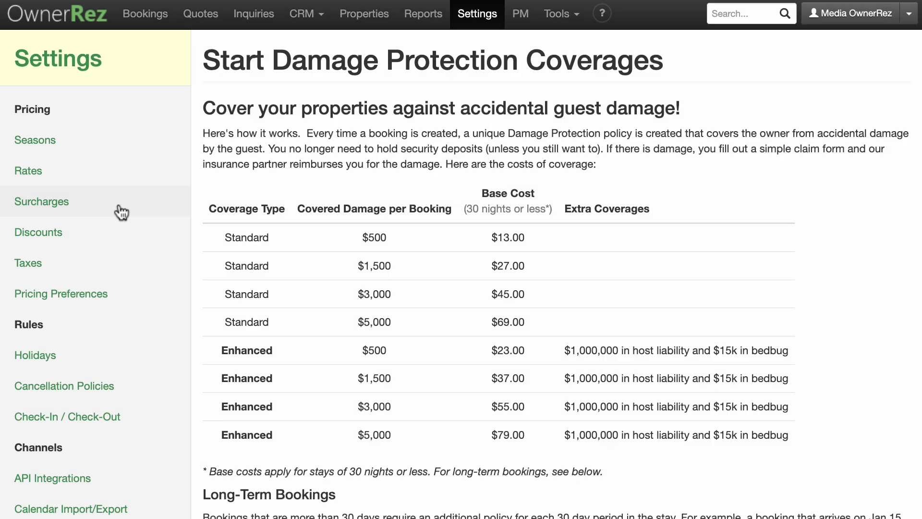
- Start a new surcharge in the Management category with 'Fee' appended to its description
click(119, 205)
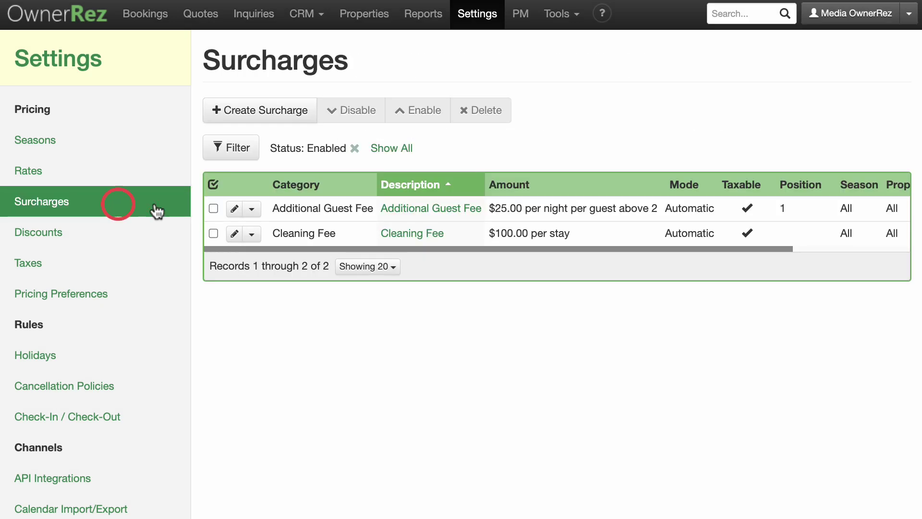
click(272, 110)
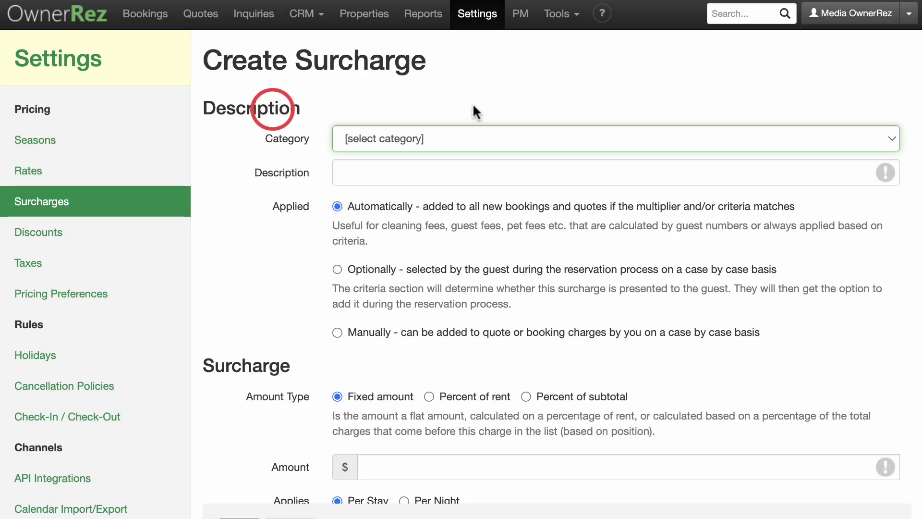
click(530, 140)
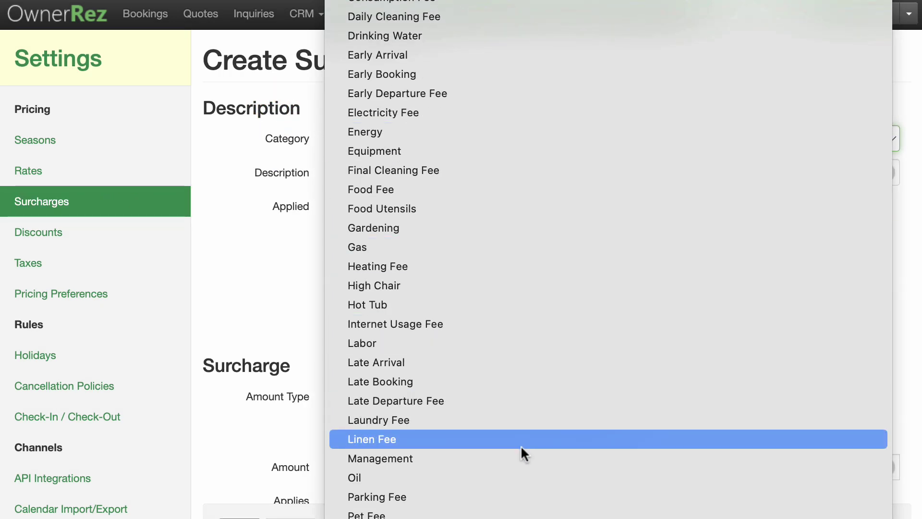
click(523, 458)
text(Fee)
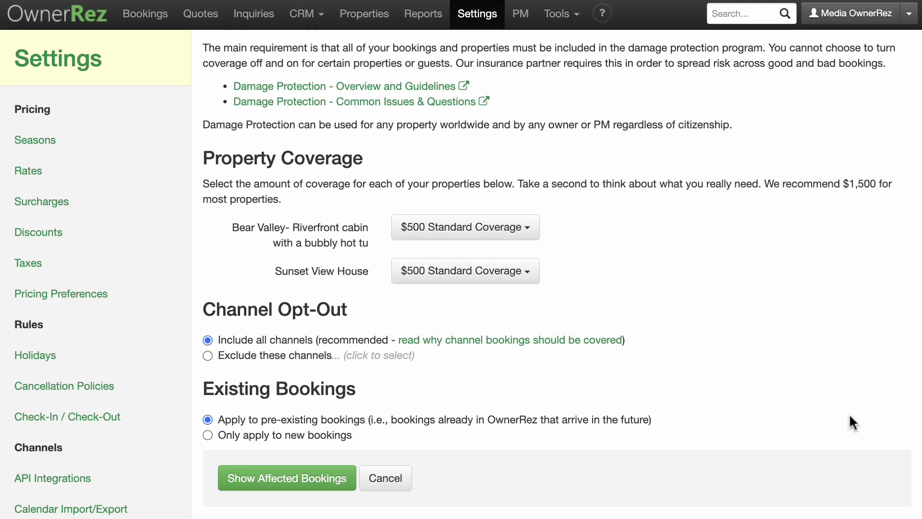
- Set Bear Valley and Sunset View House each to $1,500 Standard Coverage
click(523, 227)
click(498, 301)
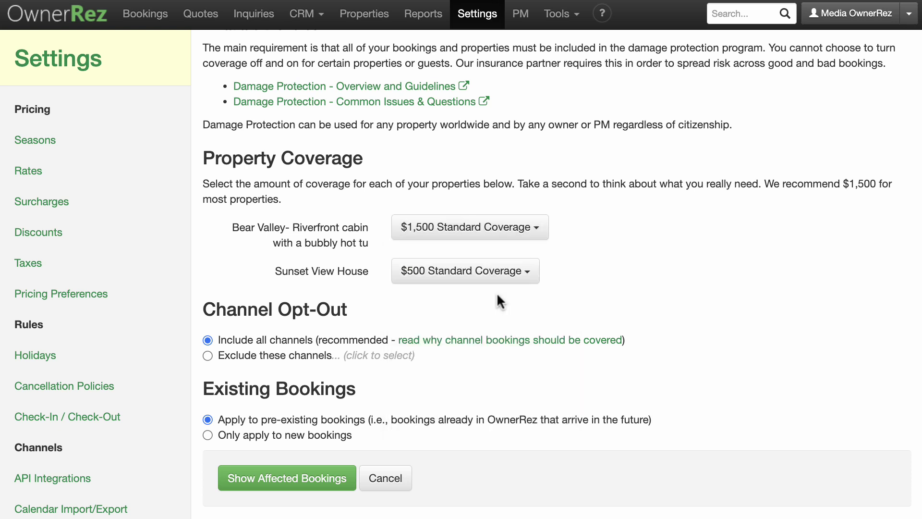
click(493, 282)
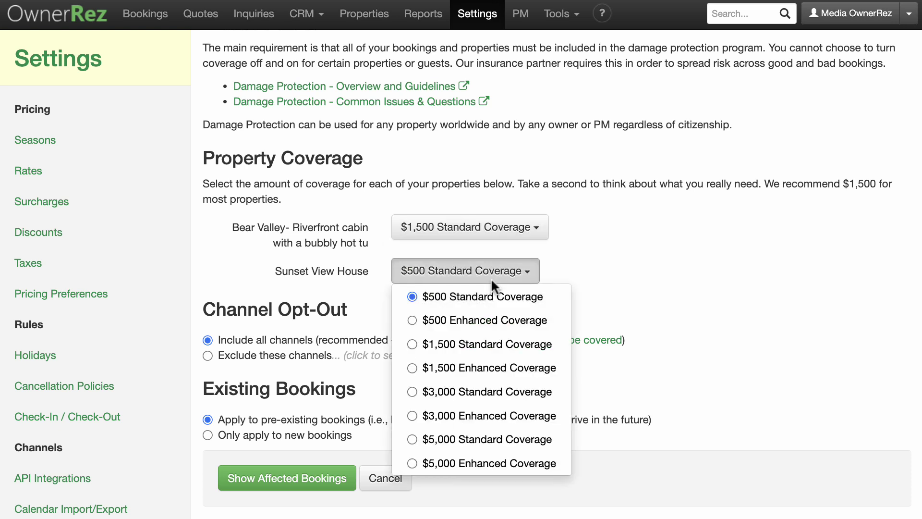
click(479, 355)
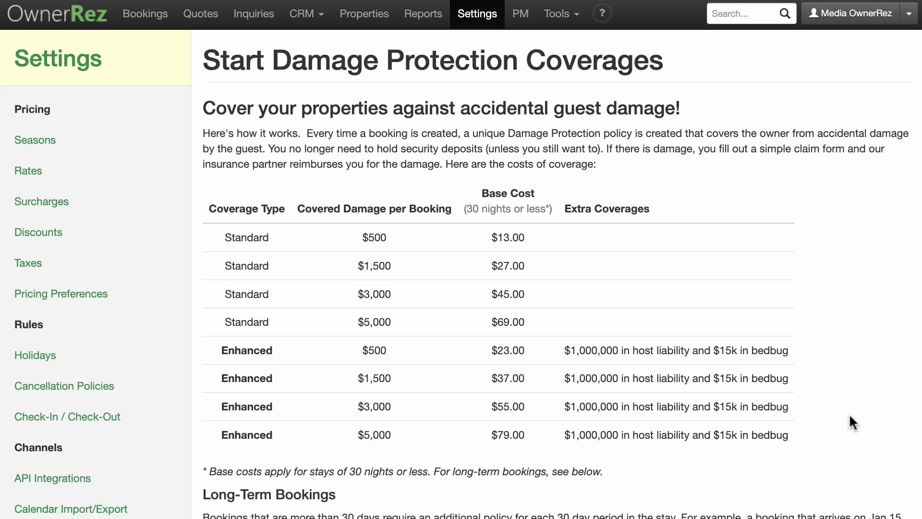
- Scroll down past Long-Term Bookings to the Property Coverage section
scroll(849, 413, down, 5)
scroll(849, 413, down, 4)
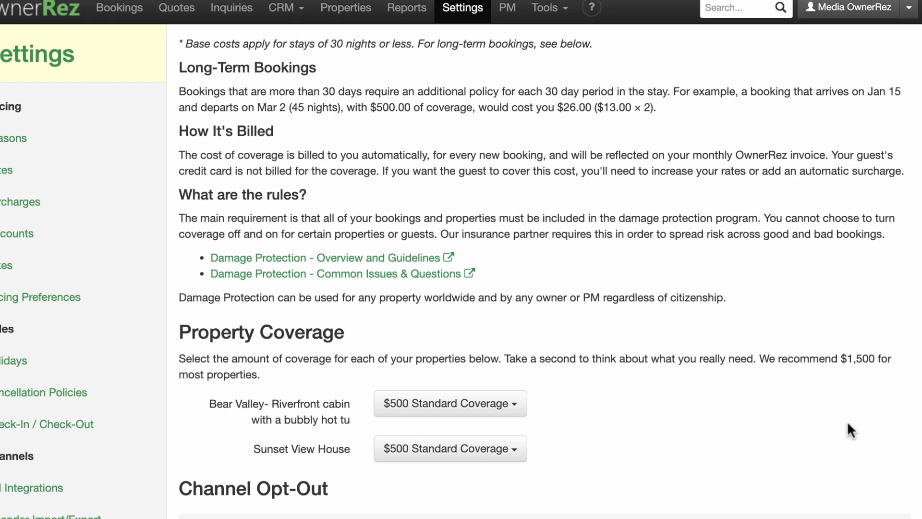
scroll(850, 418, down, 5)
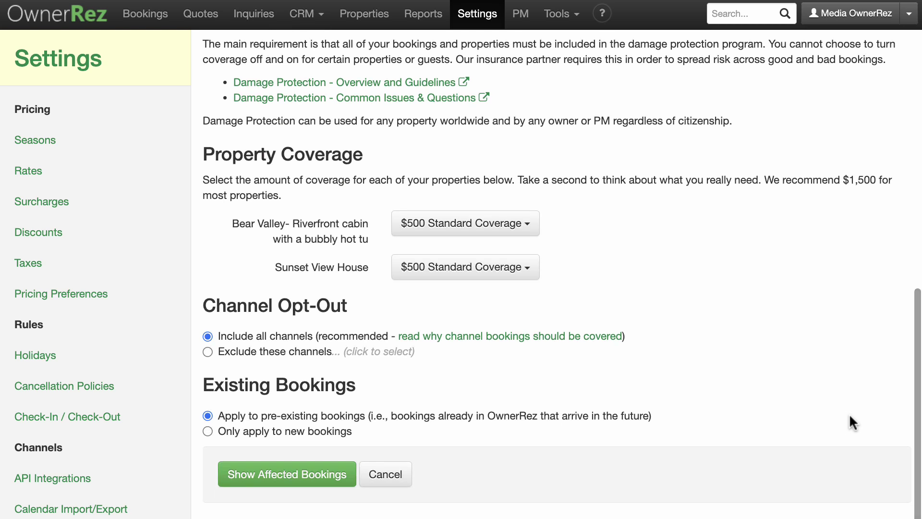
- Switch Bear Valley and Sunset View House to $1,500 Standard Coverage, then return to Settings
click(520, 226)
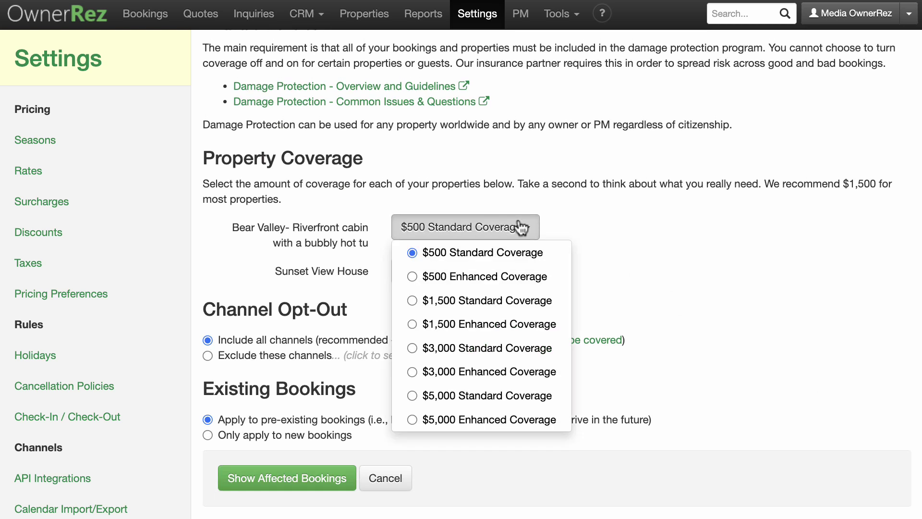
click(496, 299)
click(493, 279)
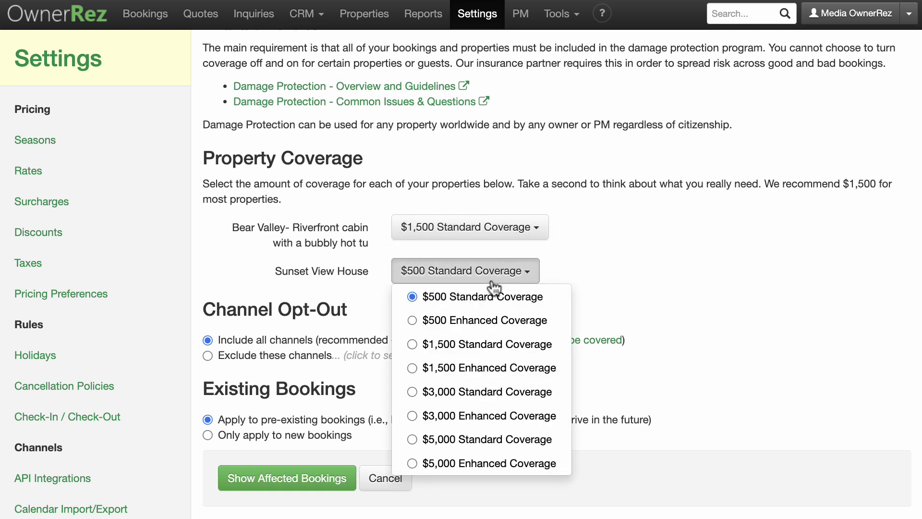
click(479, 350)
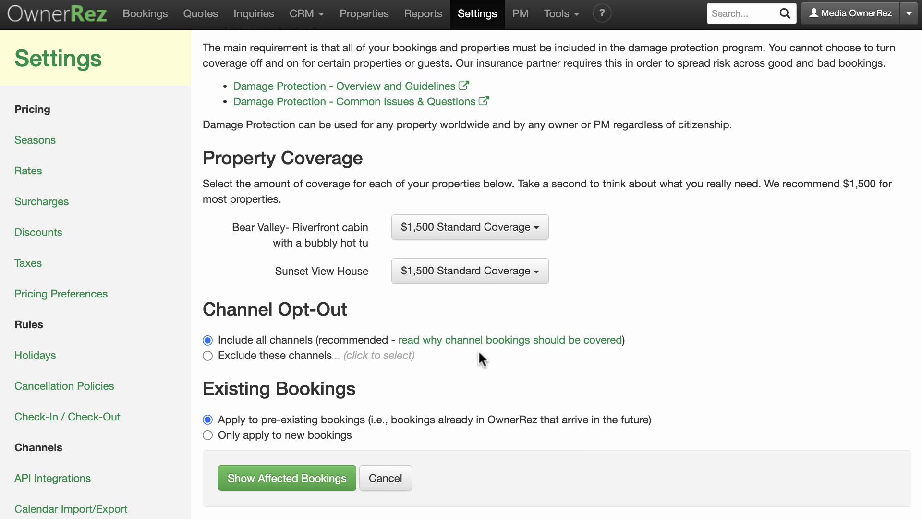
click(496, 24)
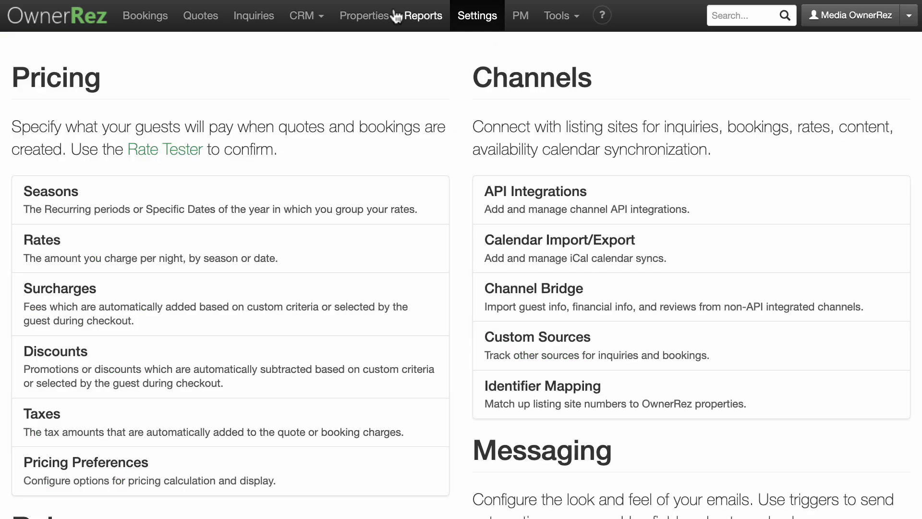
- Open Sunset View House's Rules and scroll down to its Security Deposits settings
click(365, 15)
click(127, 199)
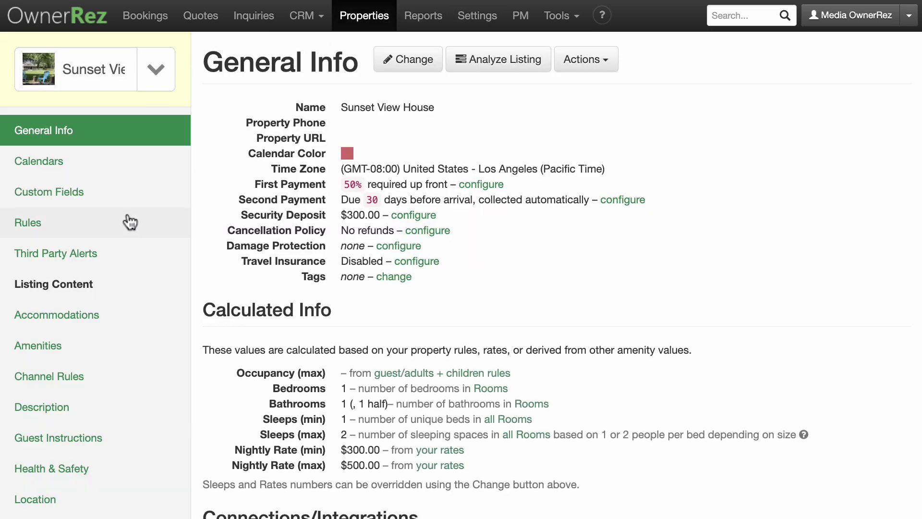
click(126, 222)
scroll(563, 233, down, 9)
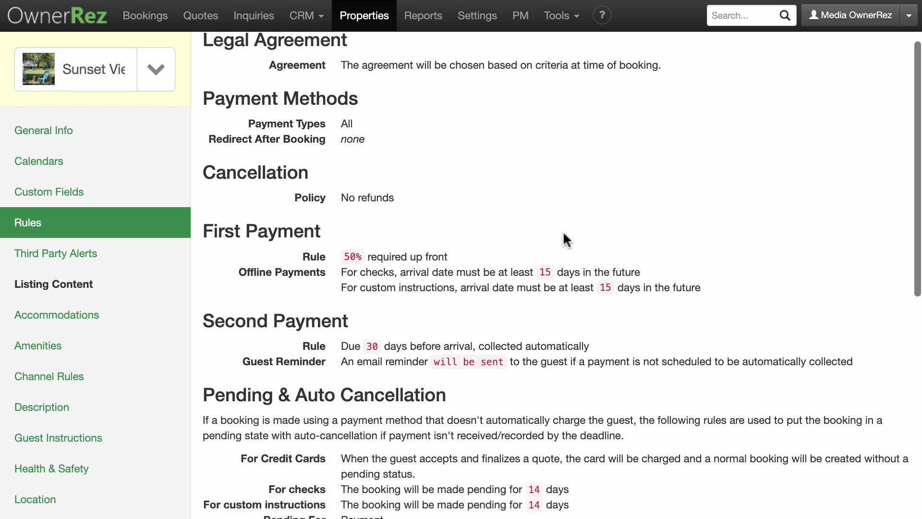
scroll(563, 234, down, 1)
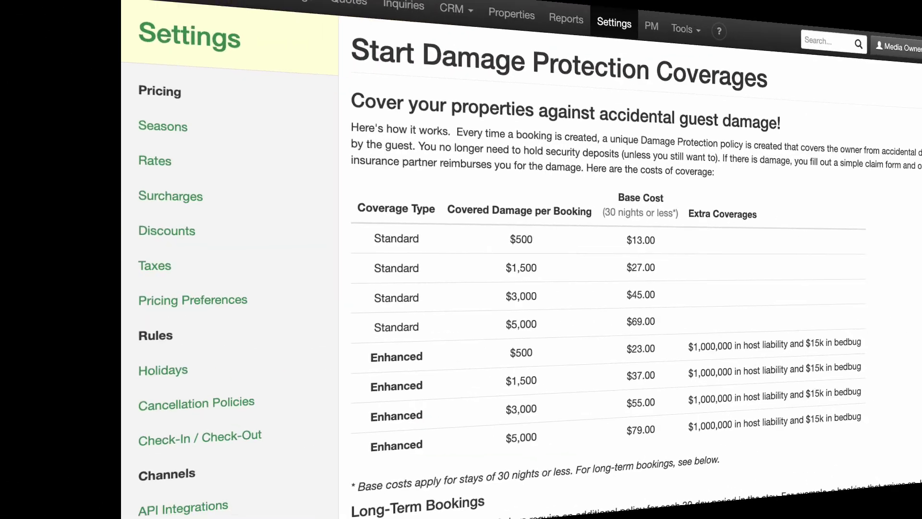
- Scroll down the Damage Protection page
scroll(912, 354, down, 10)
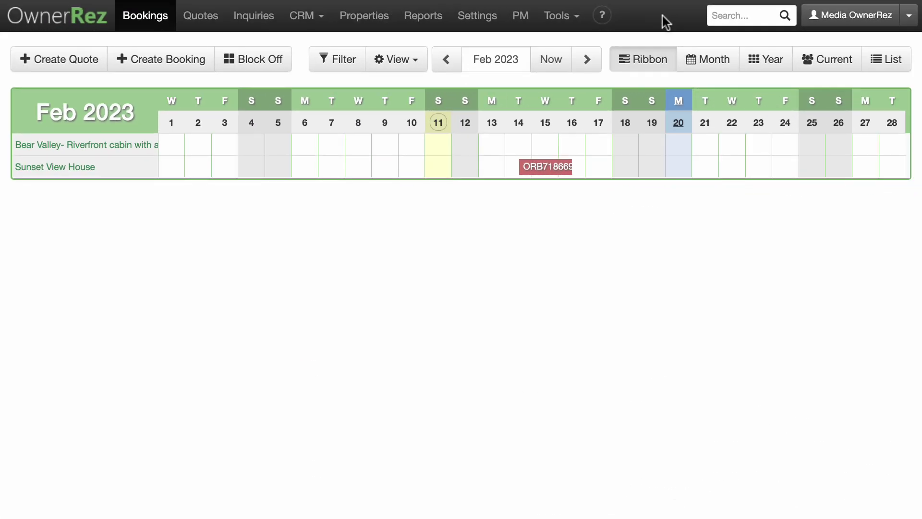
- Open the 14–16 Feb Sunset View House booking and view its Insurance tab
click(570, 168)
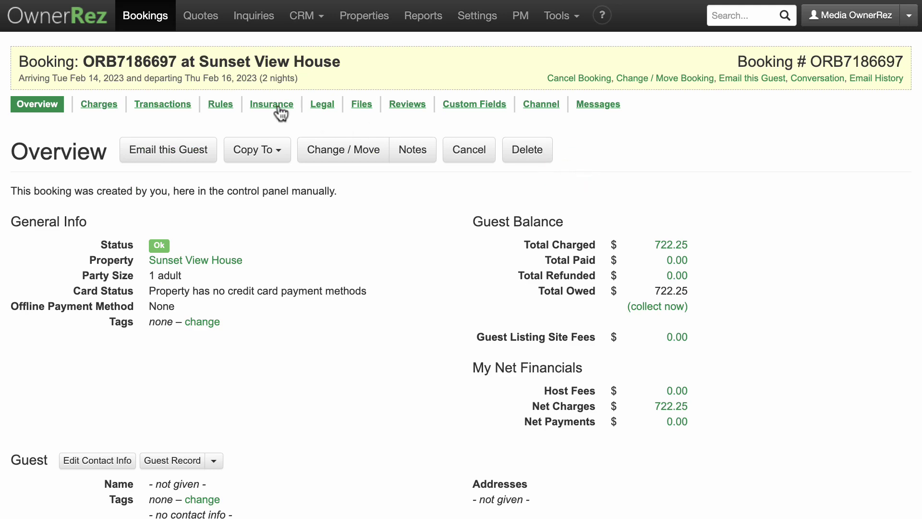
click(274, 106)
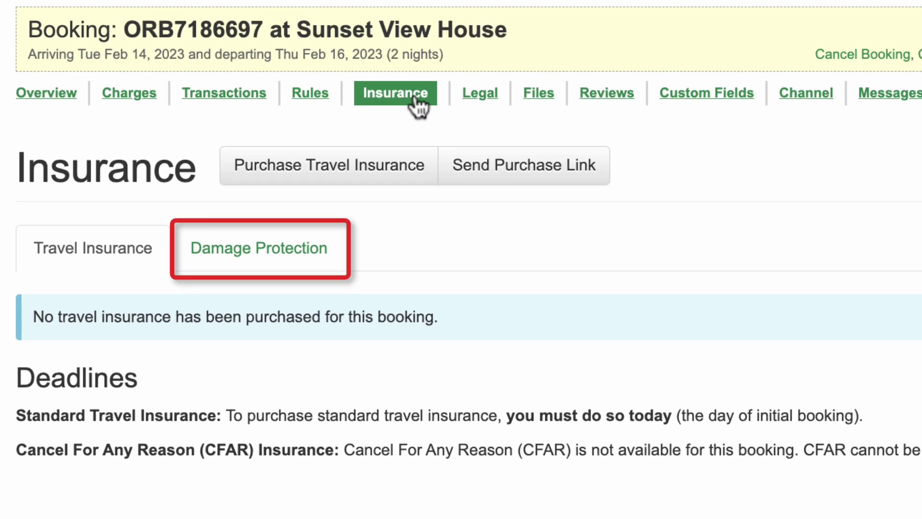